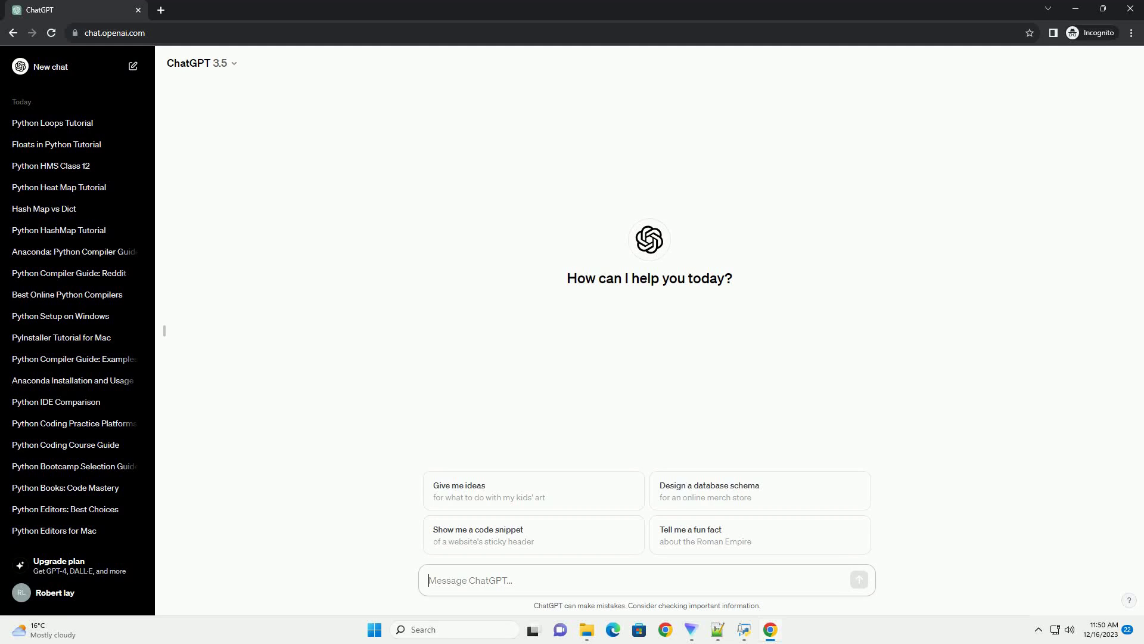
{"action": "type", "text": "write an informative tutorial about how does turtle work in python with code example"}
Step: Send the prompt requesting an informative Python turtle tutorial with a code example
{"action": "key", "text": "Return"}
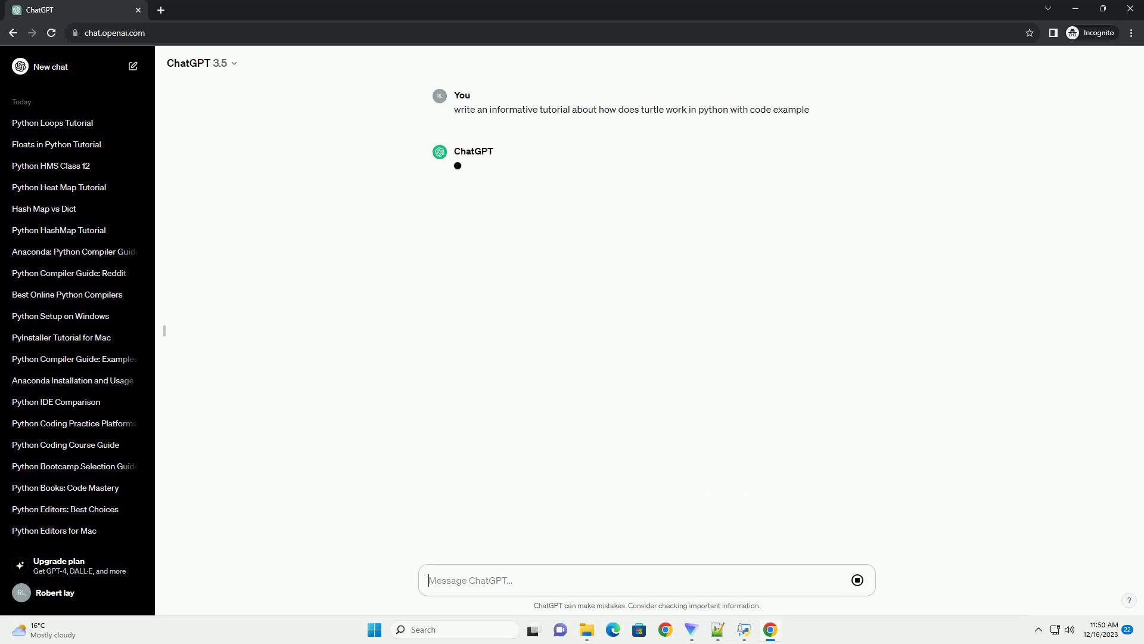